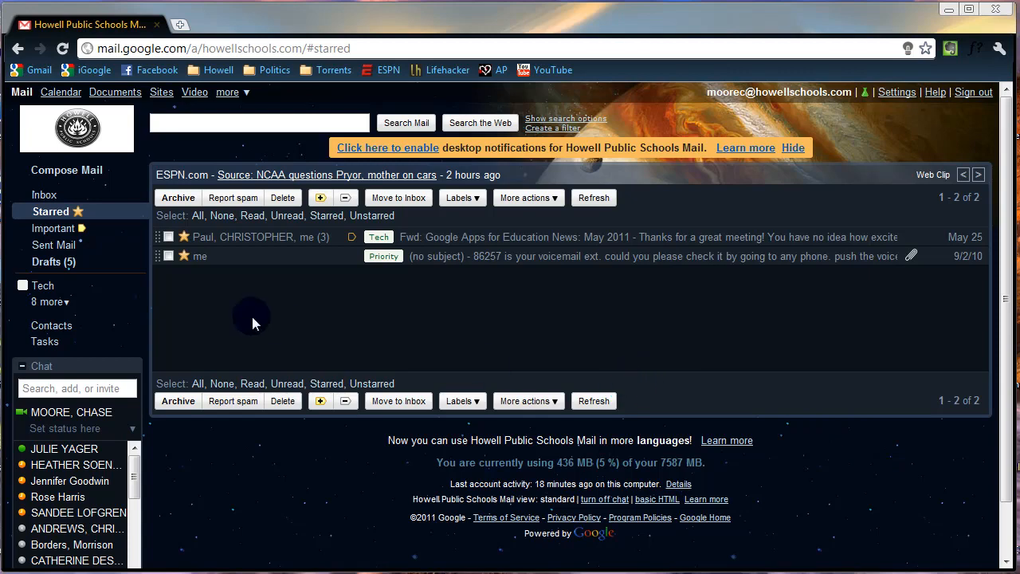
Open the Google Docs document list and move the upper untitled form to the trash
{"action": "left_click", "coordinate": [115, 94]}
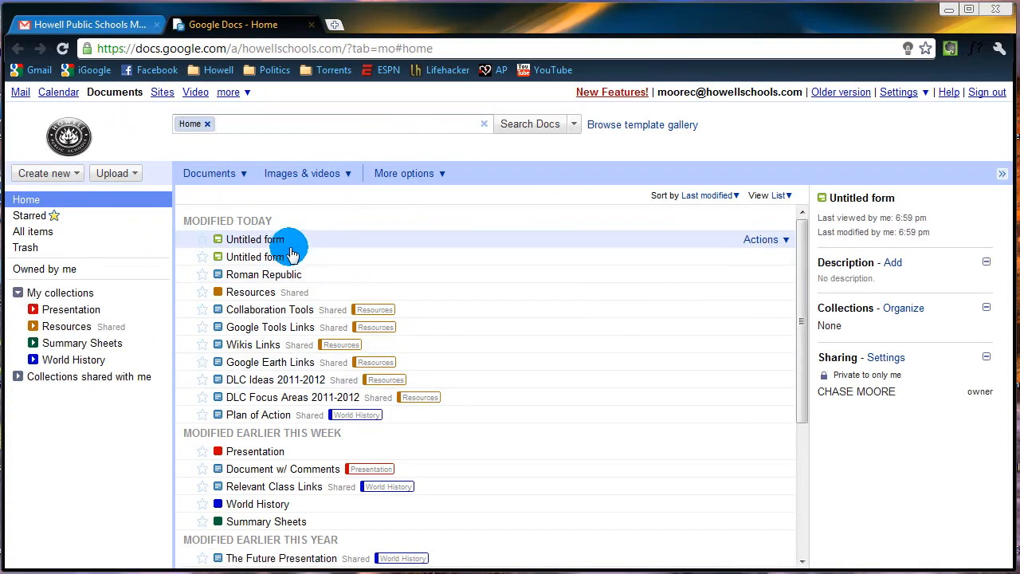
{"action": "left_click_drag", "start_coordinate": [292, 243], "coordinate": [29, 247]}
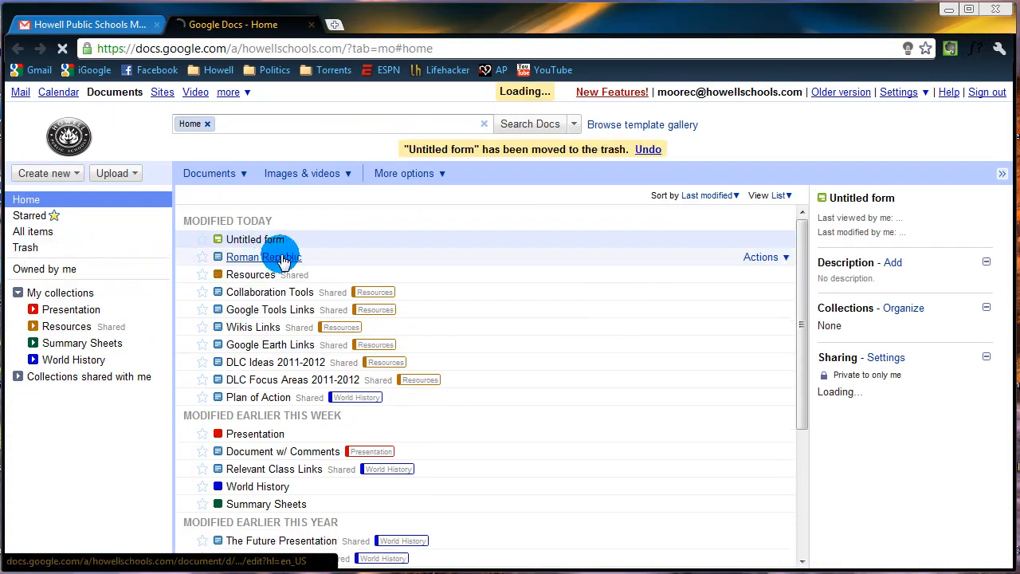
Create a new form and remove the Howell Public Schools sign-in requirement for viewing it
{"action": "left_click", "coordinate": [71, 174]}
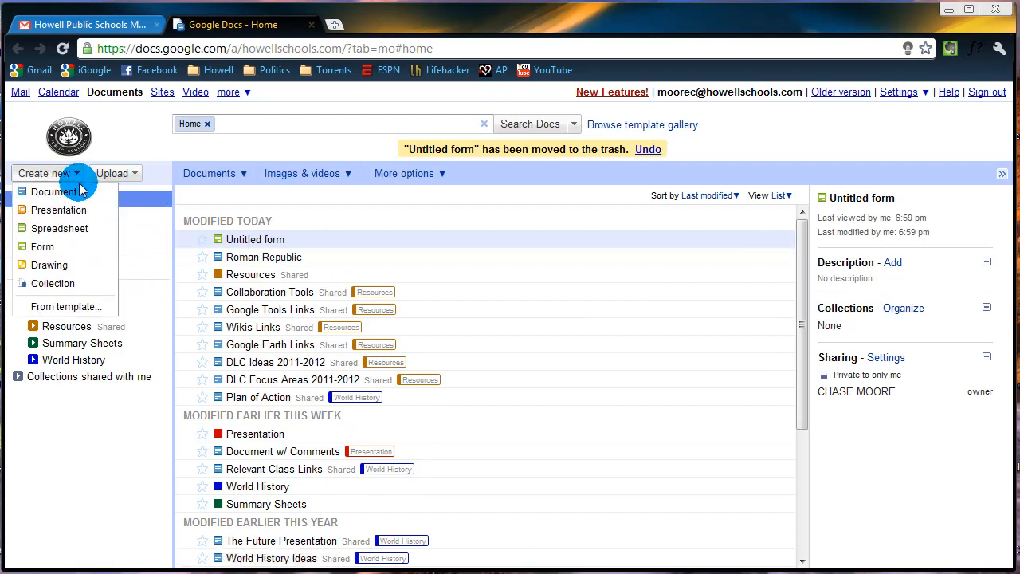
{"action": "left_click", "coordinate": [48, 248]}
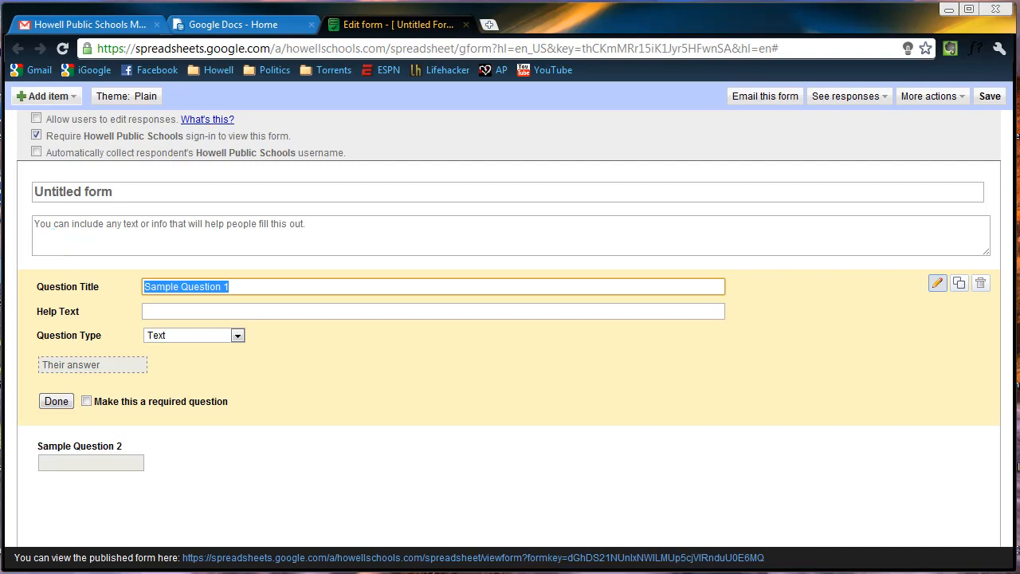
{"action": "left_click", "coordinate": [36, 136]}
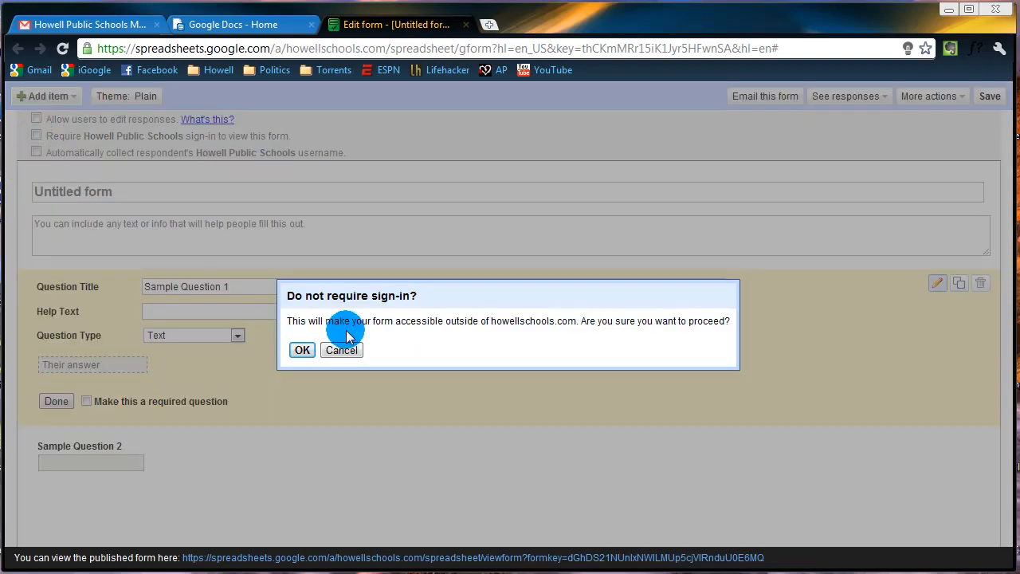
{"action": "left_click", "coordinate": [302, 350]}
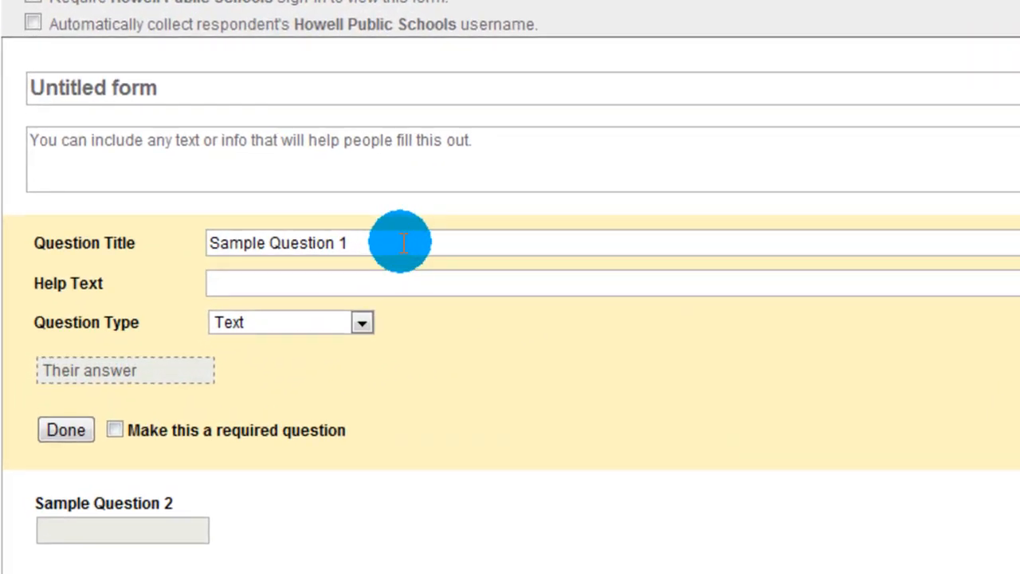
Change the first question's title to "What do you think of this tutorial?"
{"action": "left_click_drag", "start_coordinate": [403, 243], "coordinate": [200, 247]}
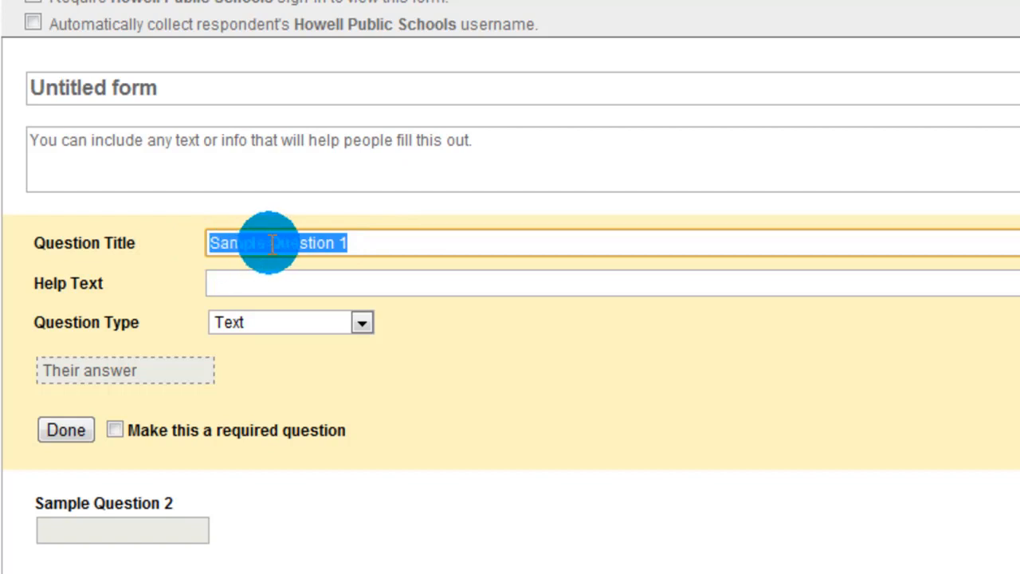
{"action": "type", "text": "What do you th"}
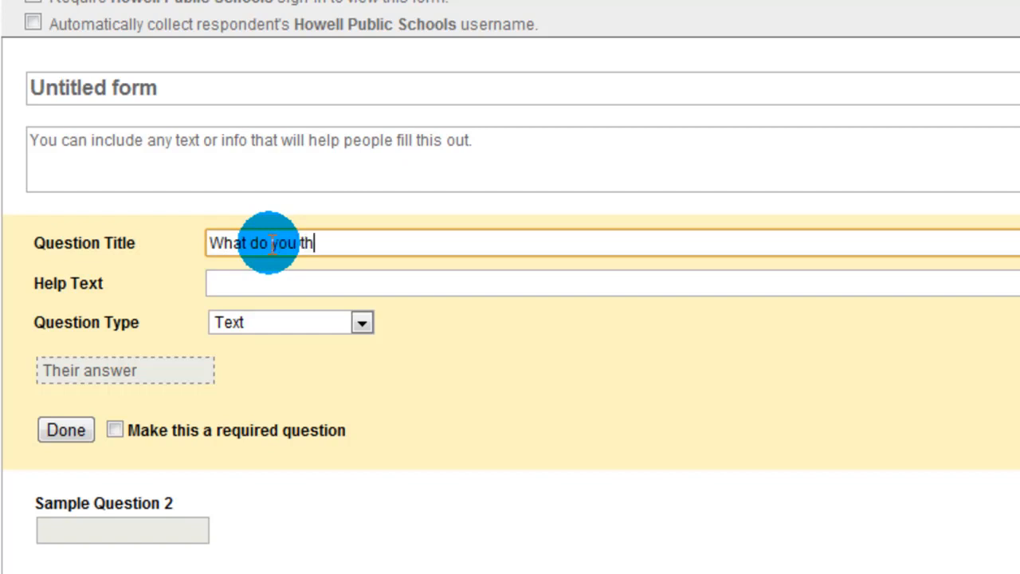
{"action": "type", "text": "ink of this tutor"}
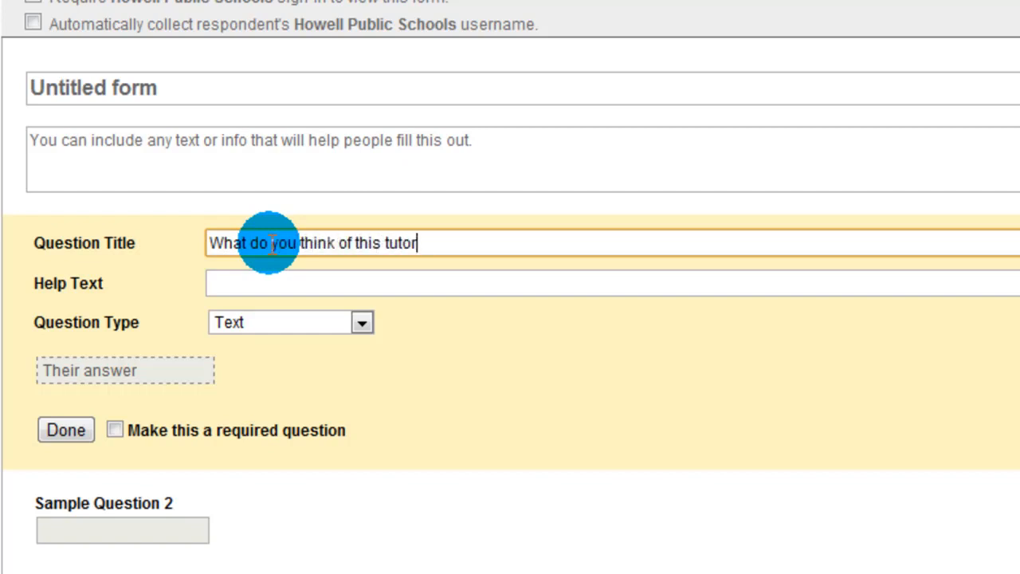
{"action": "type", "text": "ial?"}
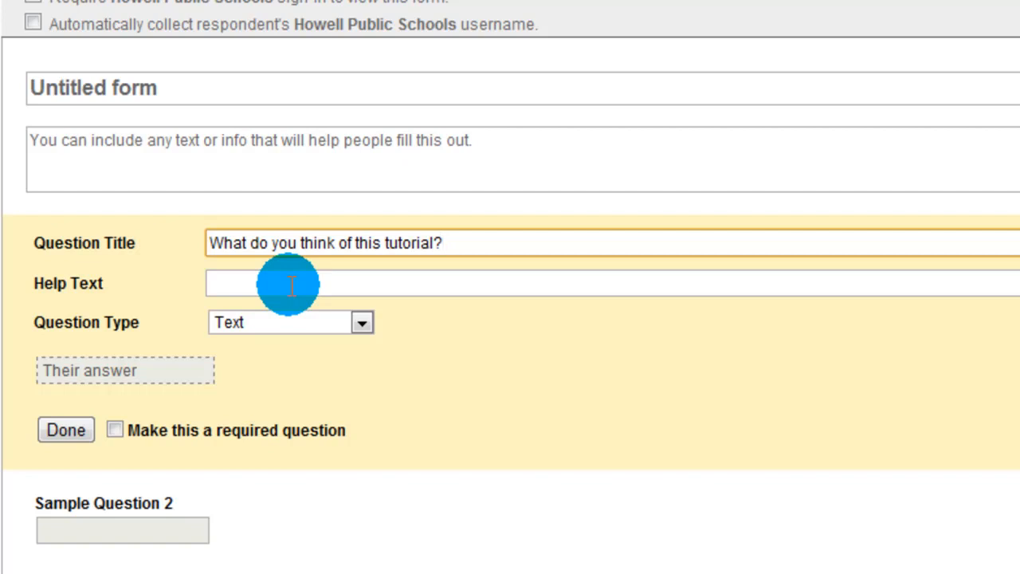
Try the Text and Paragraph text types for the first question, dismissing the Windows color scheme prompt
{"action": "left_click", "coordinate": [361, 324]}
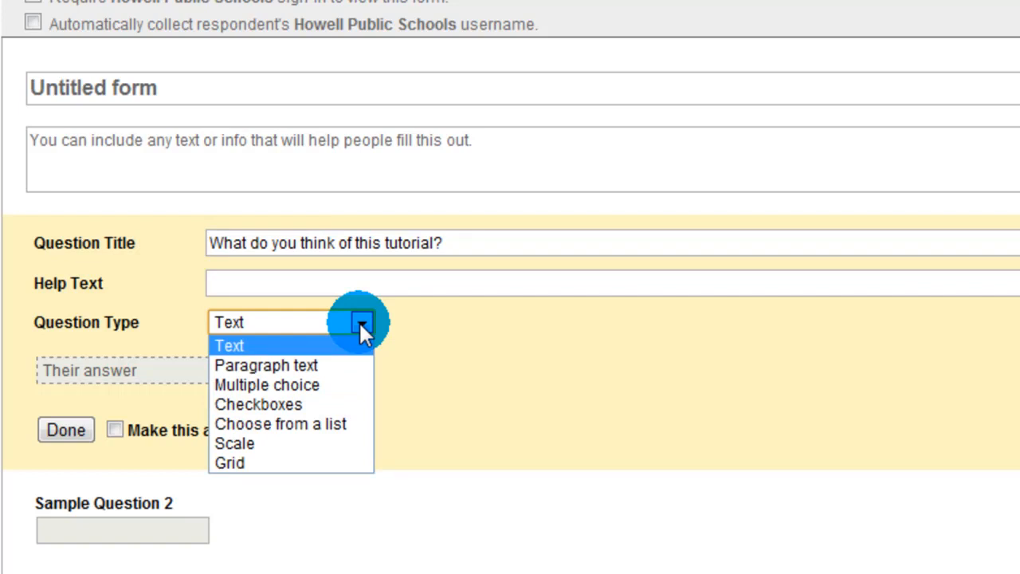
{"action": "left_click", "coordinate": [311, 344]}
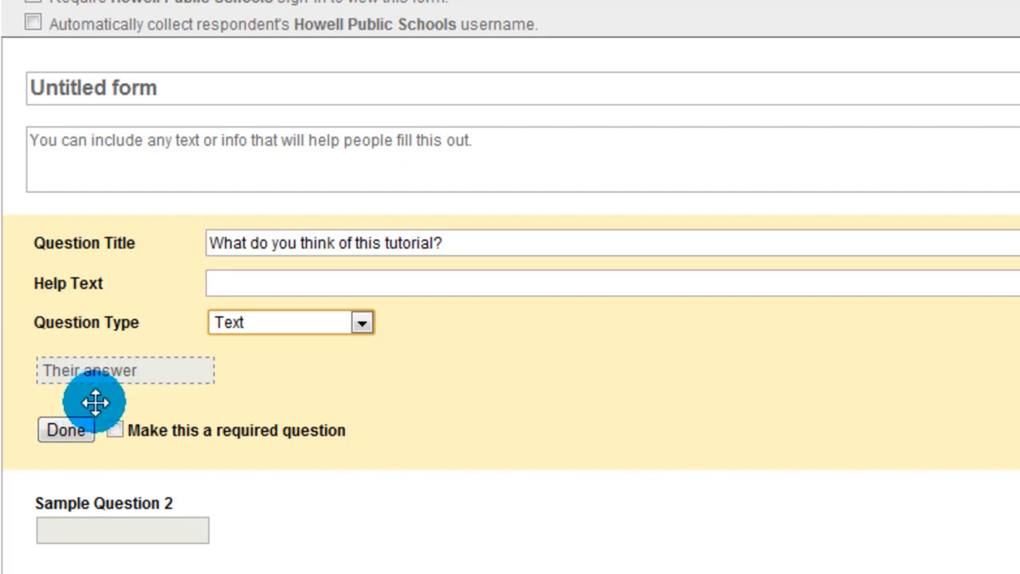
{"action": "left_click", "coordinate": [307, 327]}
{"action": "left_click", "coordinate": [311, 365]}
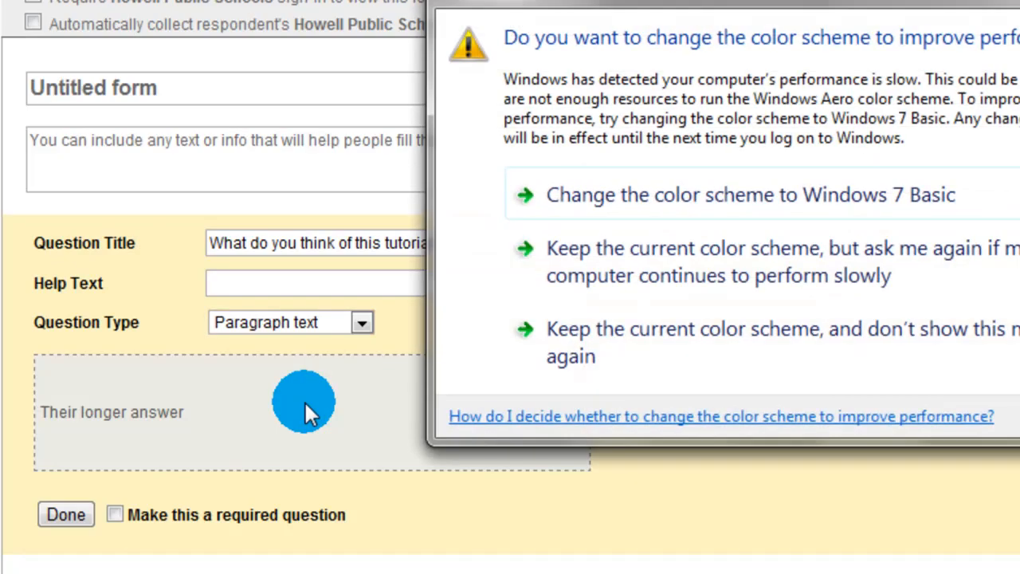
{"action": "left_click", "coordinate": [705, 195]}
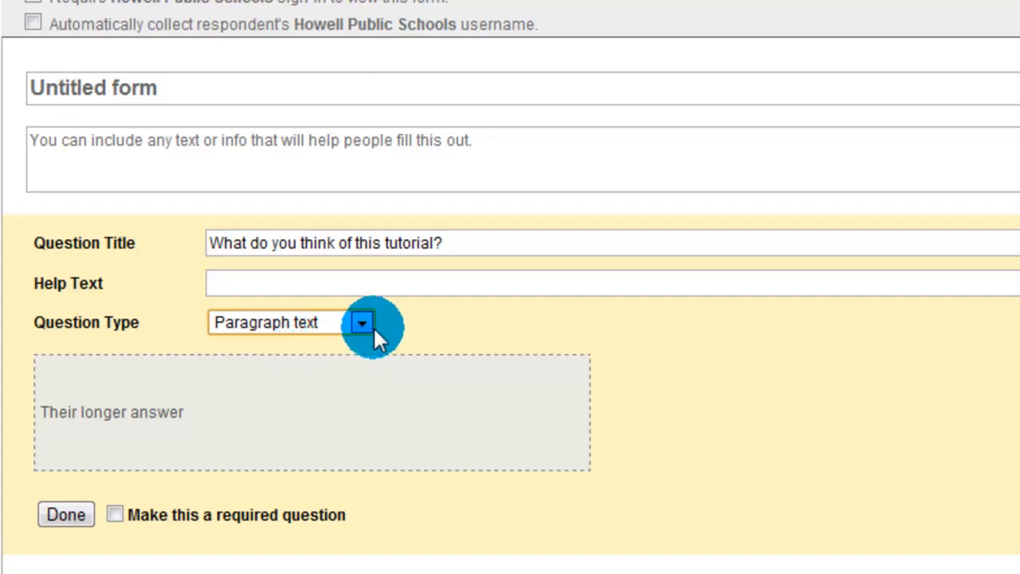
Try the Multiple choice type with "It was awesome" as the first option, and add a second option
{"action": "left_click", "coordinate": [371, 318]}
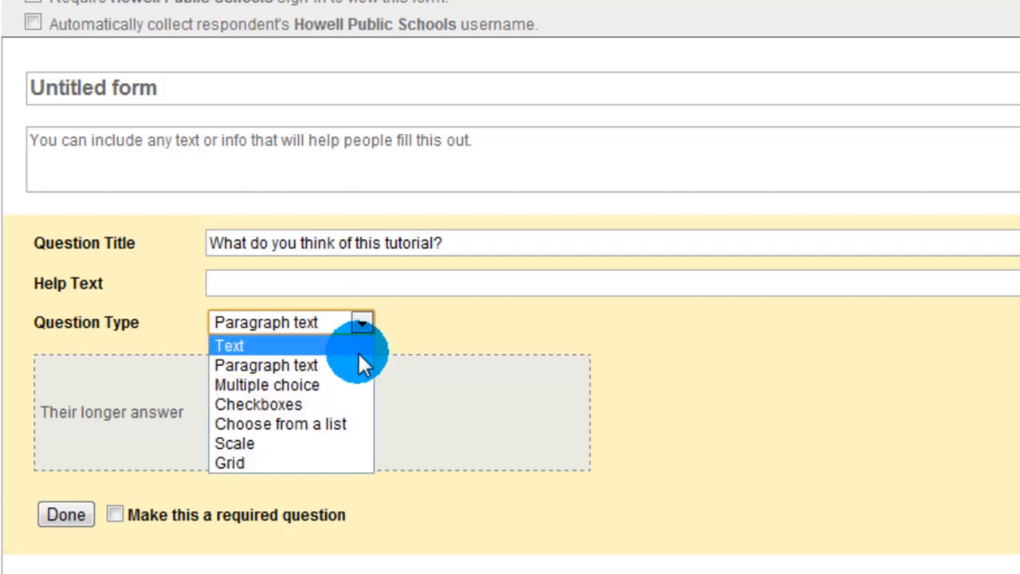
{"action": "left_click", "coordinate": [350, 381]}
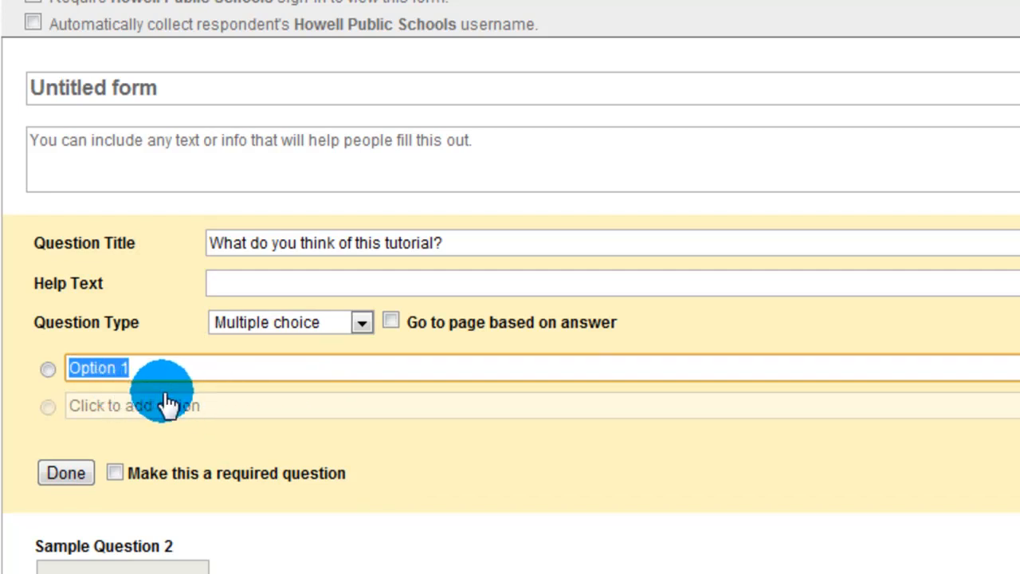
{"action": "type", "text": "It was awesome"}
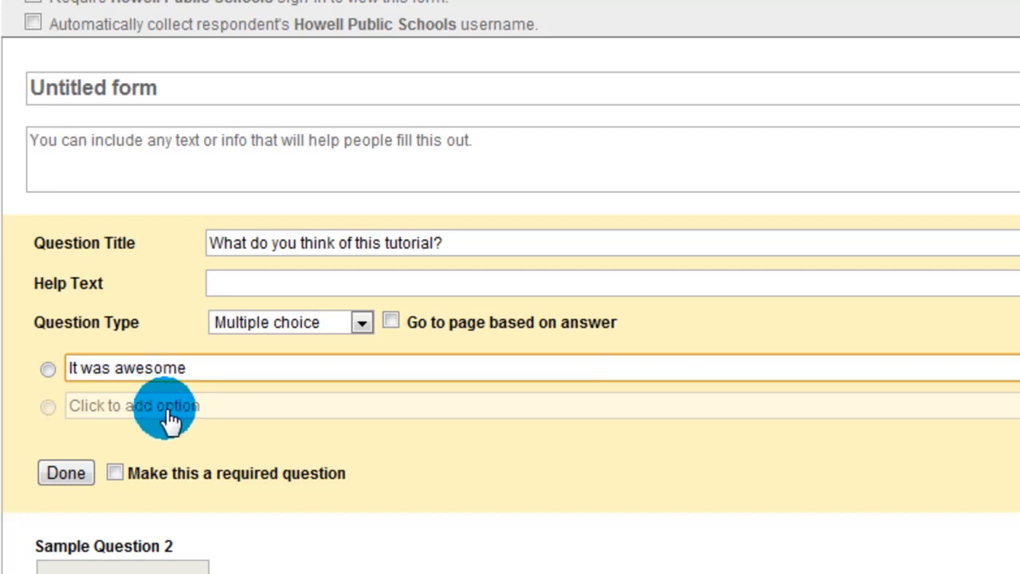
{"action": "left_click", "coordinate": [168, 407]}
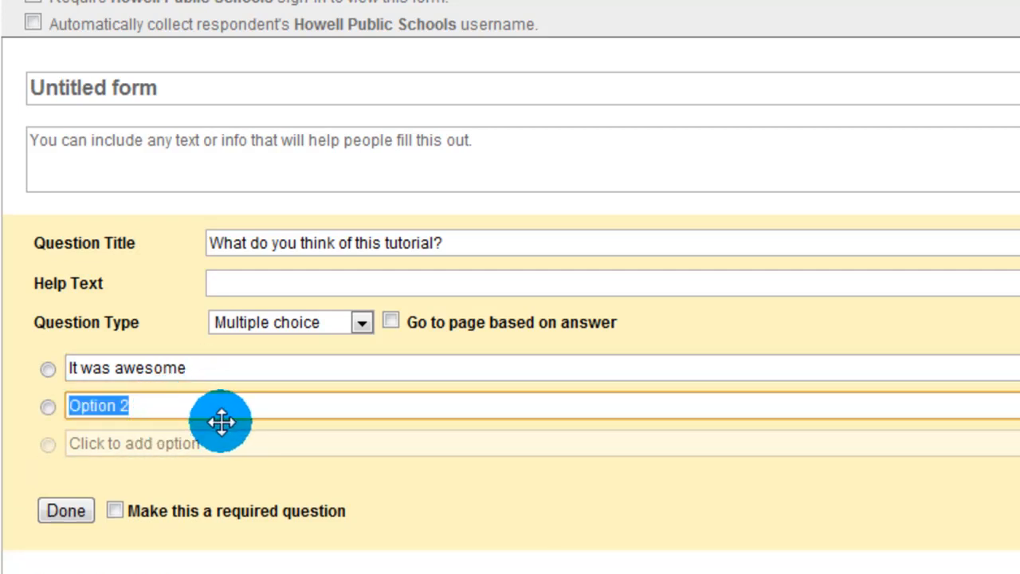
Try the Checkboxes, Choose from a list and Scale types for the first question
{"action": "left_click", "coordinate": [359, 327]}
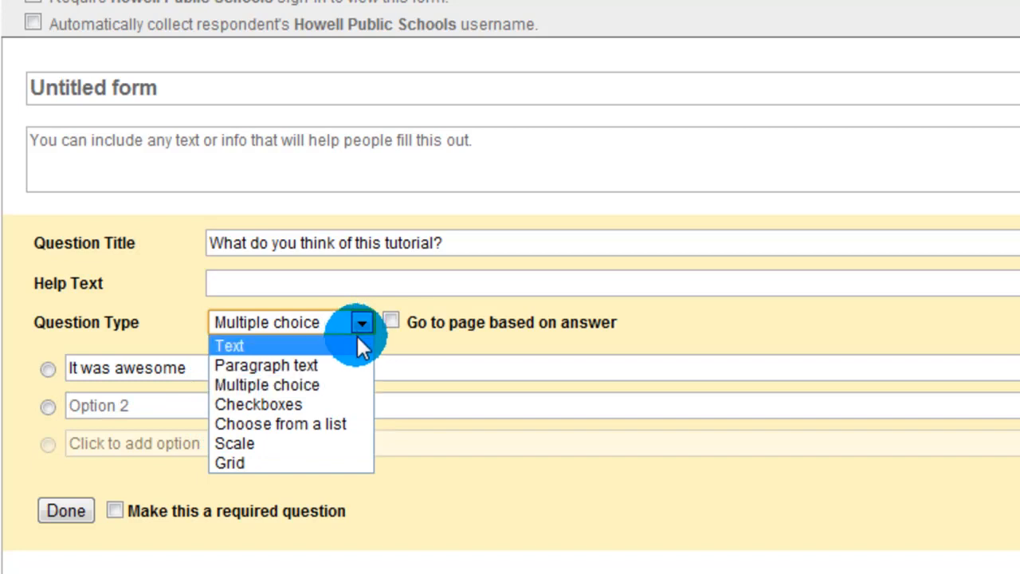
{"action": "left_click", "coordinate": [329, 398]}
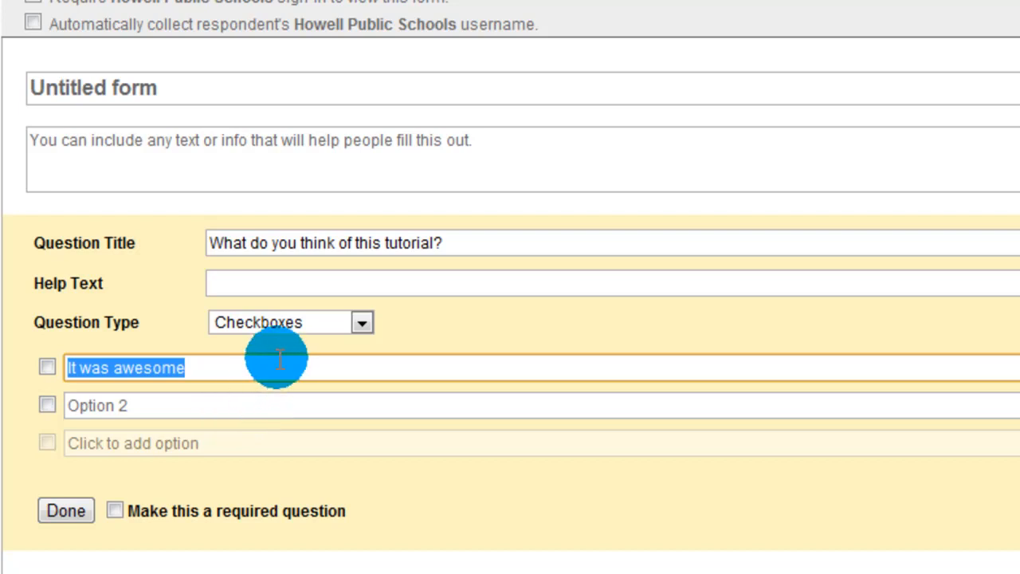
{"action": "left_click", "coordinate": [278, 323]}
{"action": "left_click", "coordinate": [307, 424]}
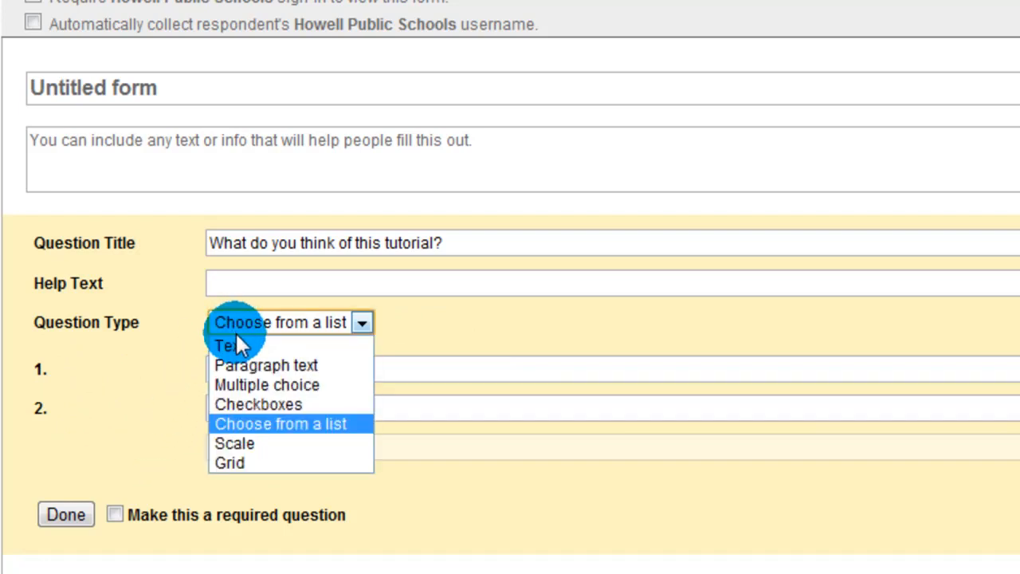
{"action": "left_click", "coordinate": [266, 443]}
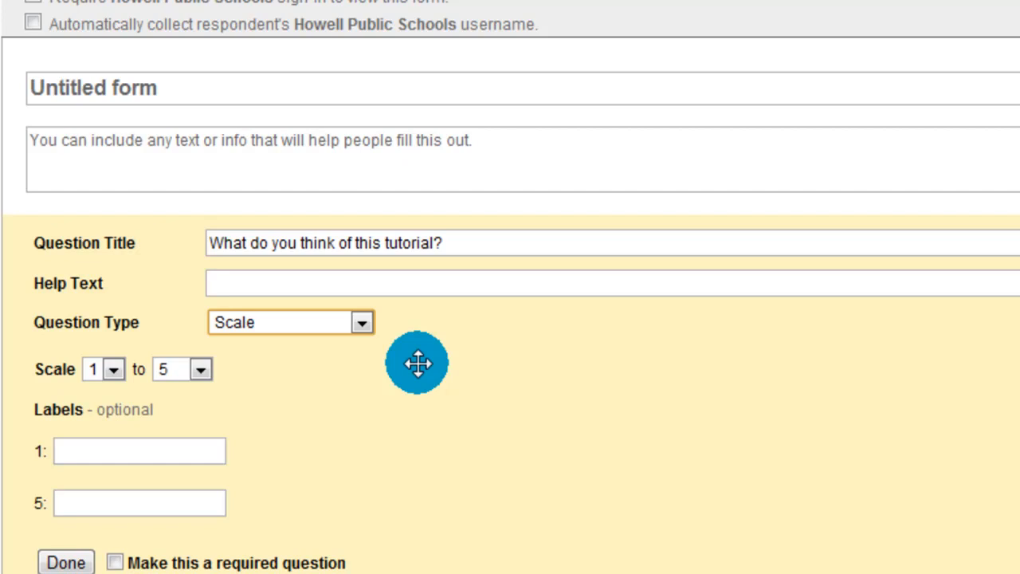
Set the first question's type to Grid, make it required and finish editing it
{"action": "left_click", "coordinate": [361, 322]}
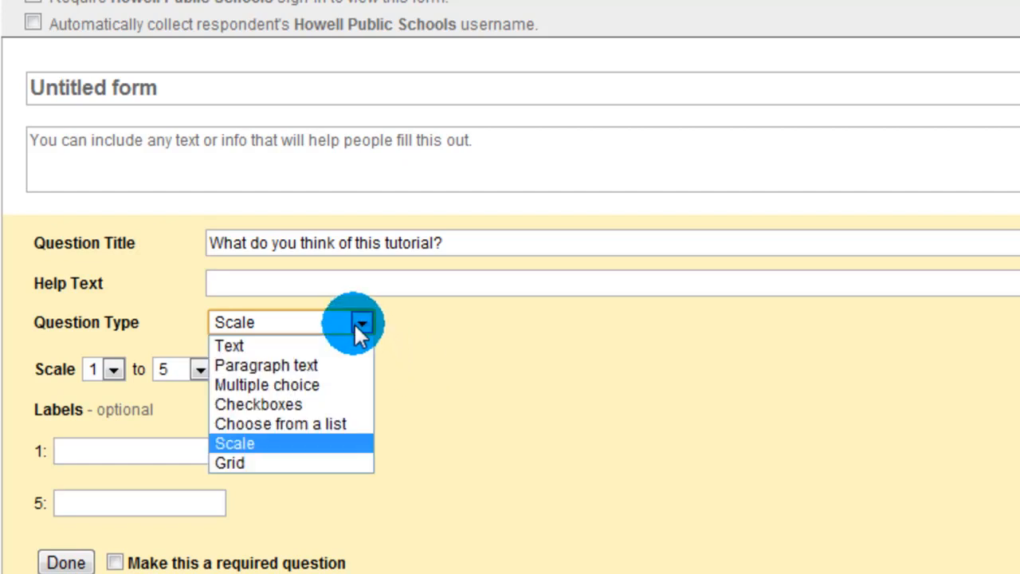
{"action": "left_click", "coordinate": [335, 465]}
{"action": "scroll", "coordinate": [470, 410], "scroll_direction": "down", "scroll_amount": 3}
{"action": "scroll", "coordinate": [469, 412], "scroll_direction": "up", "scroll_amount": 2}
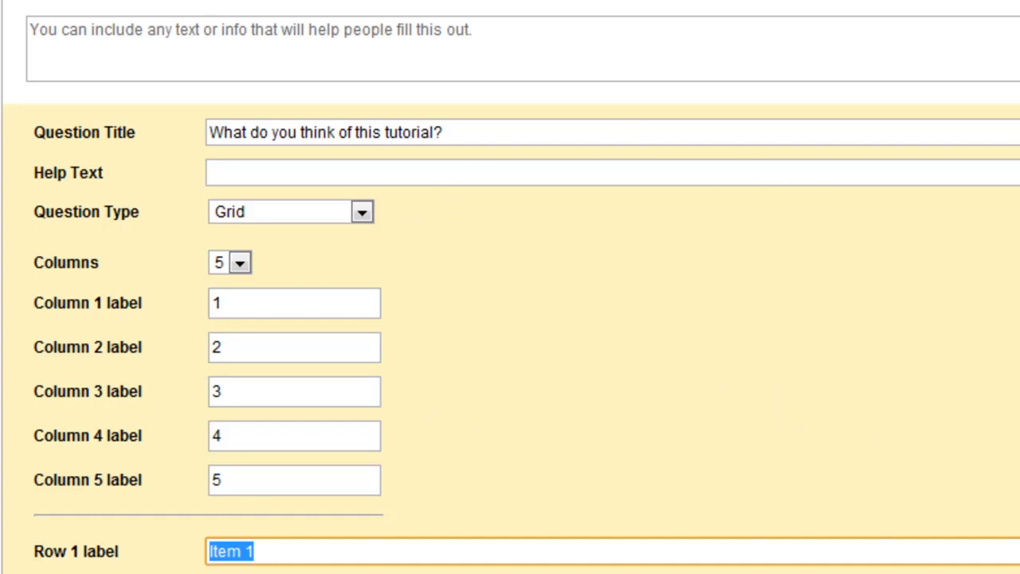
{"action": "scroll", "coordinate": [510, 287], "scroll_direction": "down", "scroll_amount": 1}
{"action": "scroll", "coordinate": [510, 287], "scroll_direction": "up", "scroll_amount": 1}
{"action": "scroll", "coordinate": [953, 376], "scroll_direction": "down", "scroll_amount": 1}
{"action": "scroll", "coordinate": [949, 369], "scroll_direction": "up", "scroll_amount": 1}
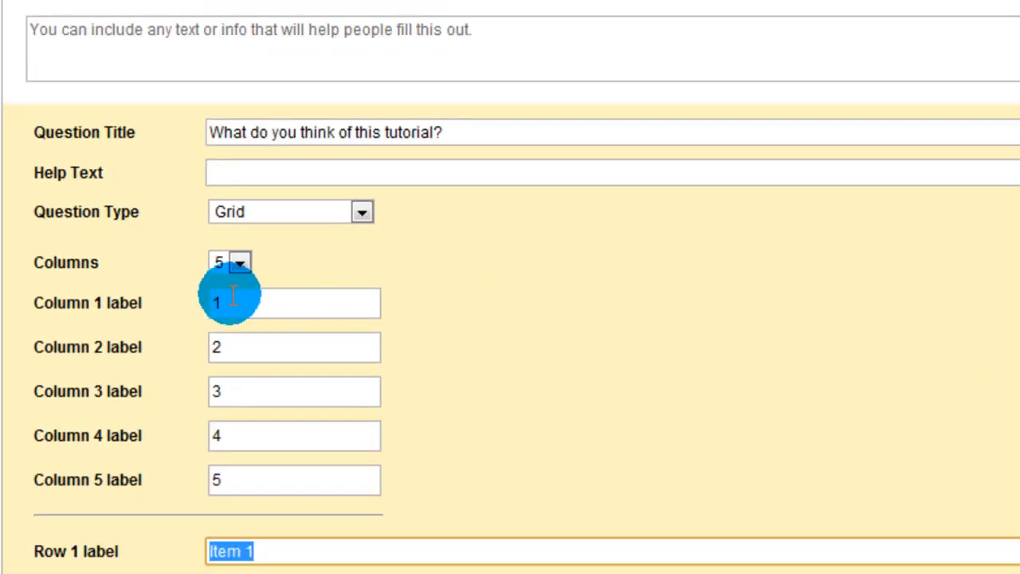
{"action": "scroll", "coordinate": [419, 393], "scroll_direction": "down", "scroll_amount": 1}
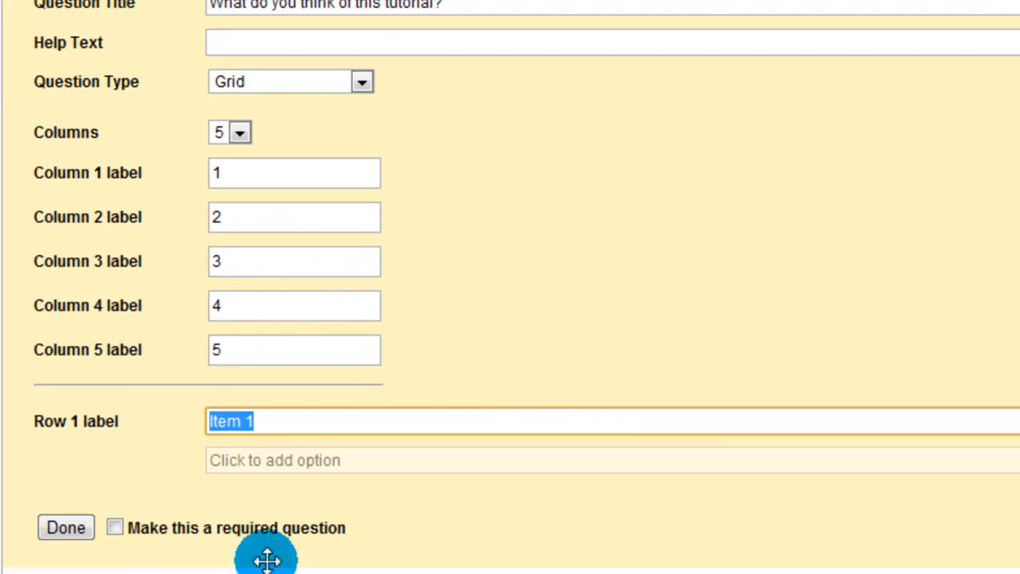
{"action": "left_click", "coordinate": [121, 528]}
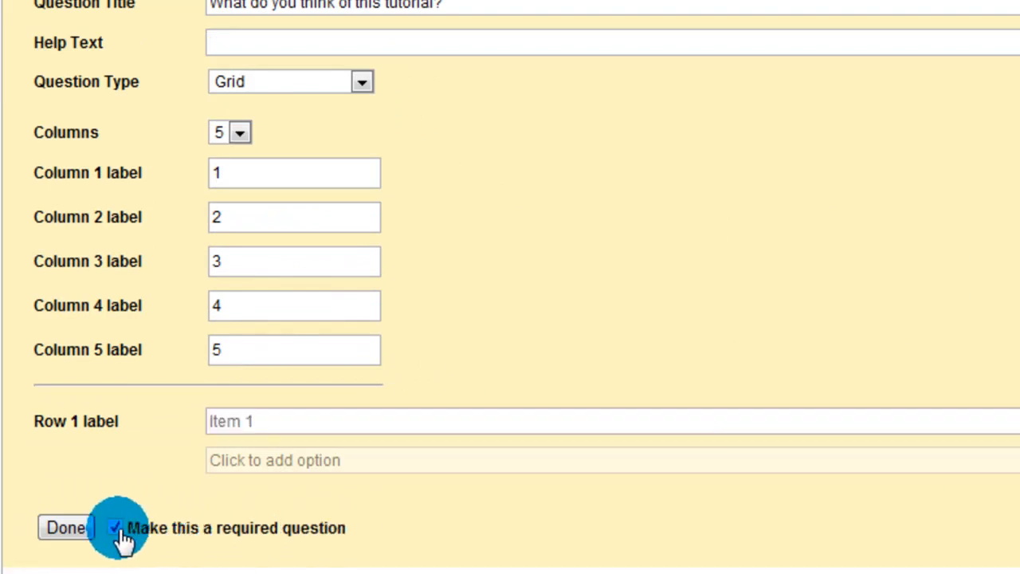
{"action": "left_click", "coordinate": [85, 522]}
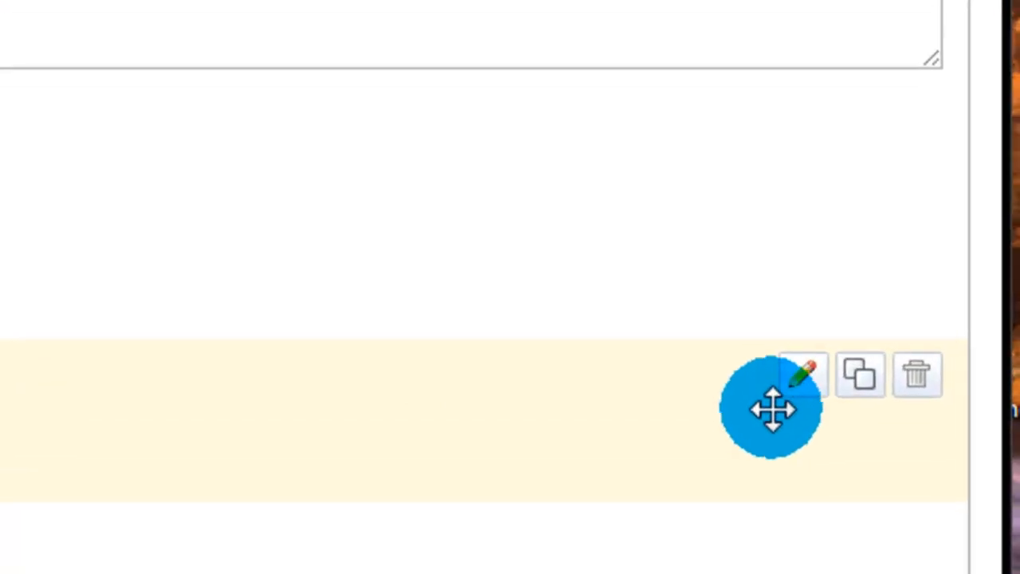
Edit Sample Question 2 to make it a required question and finish editing it
{"action": "left_click", "coordinate": [803, 374]}
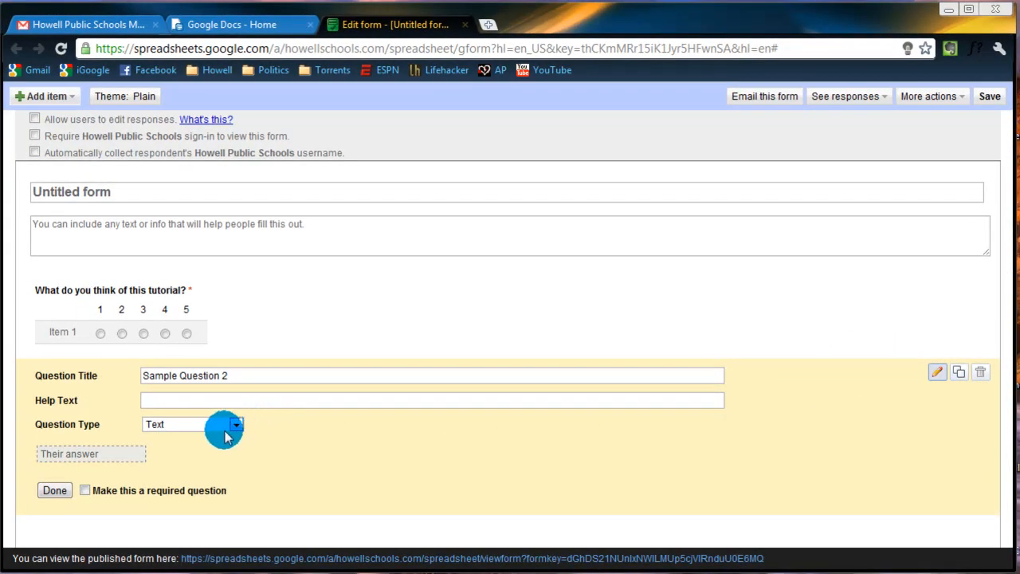
{"action": "left_click", "coordinate": [86, 491]}
{"action": "left_click", "coordinate": [55, 490]}
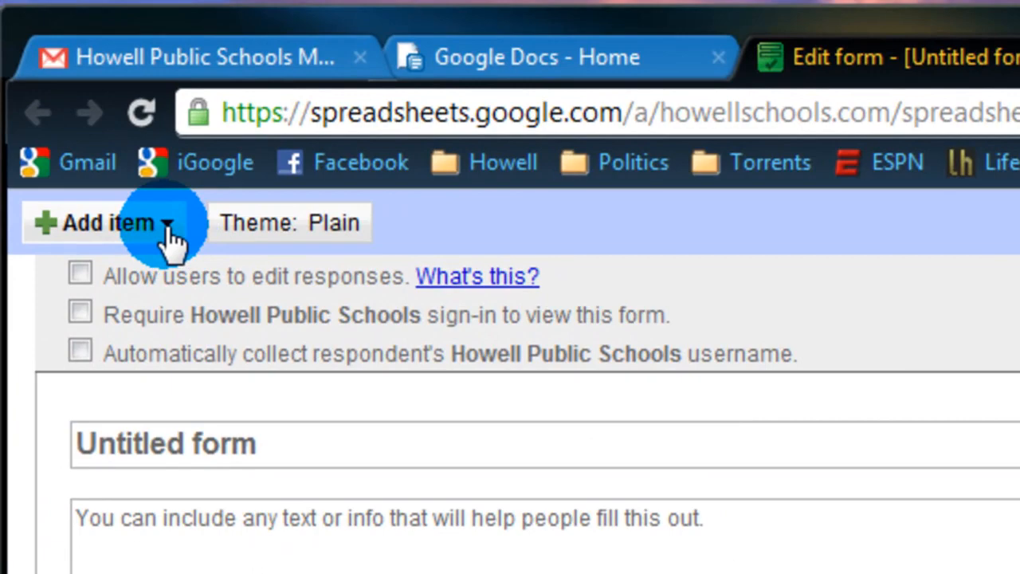
Add a Checkboxes question to the form and discard it
{"action": "left_click", "coordinate": [78, 106]}
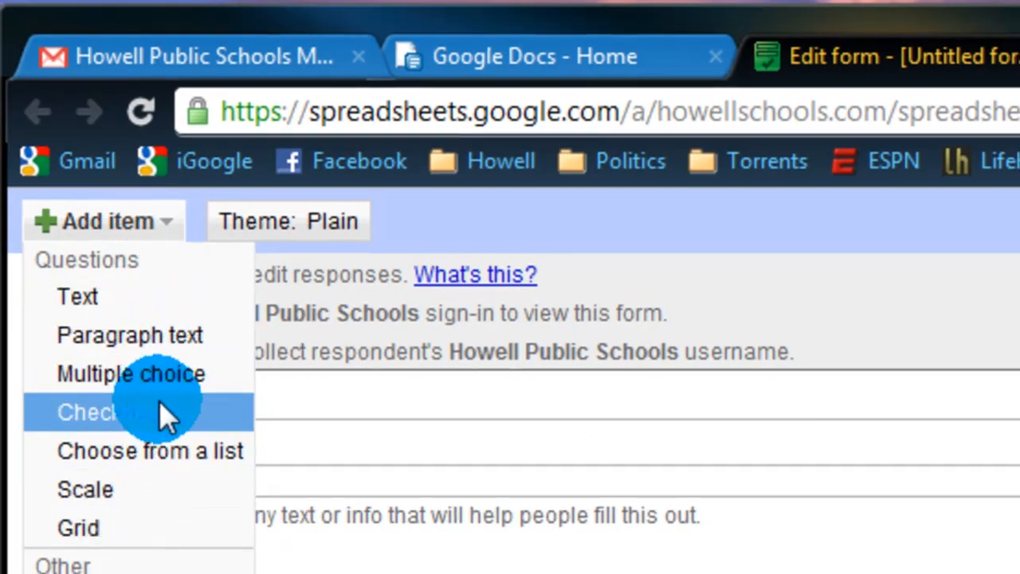
{"action": "left_click", "coordinate": [160, 403]}
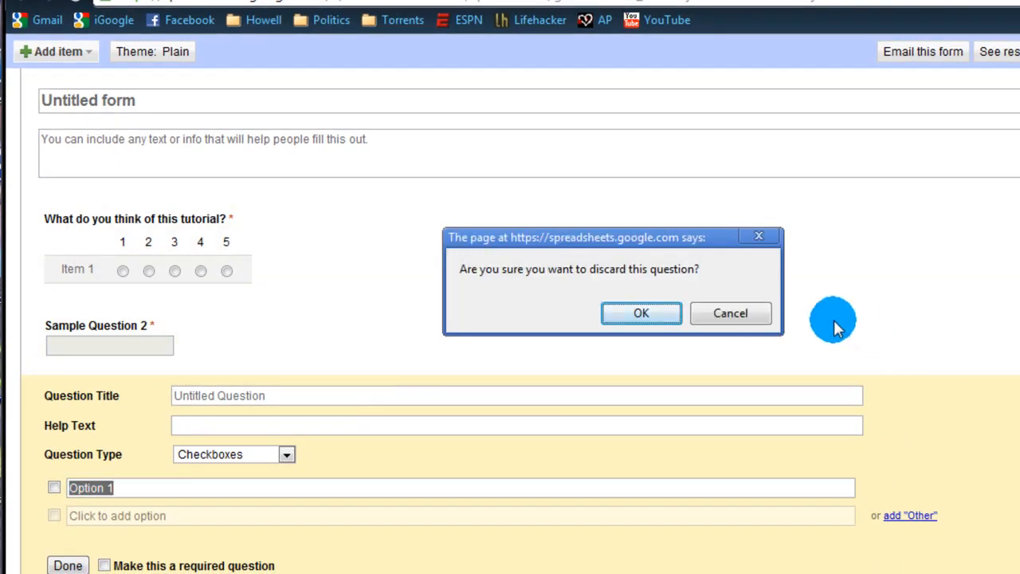
{"action": "left_click", "coordinate": [644, 311]}
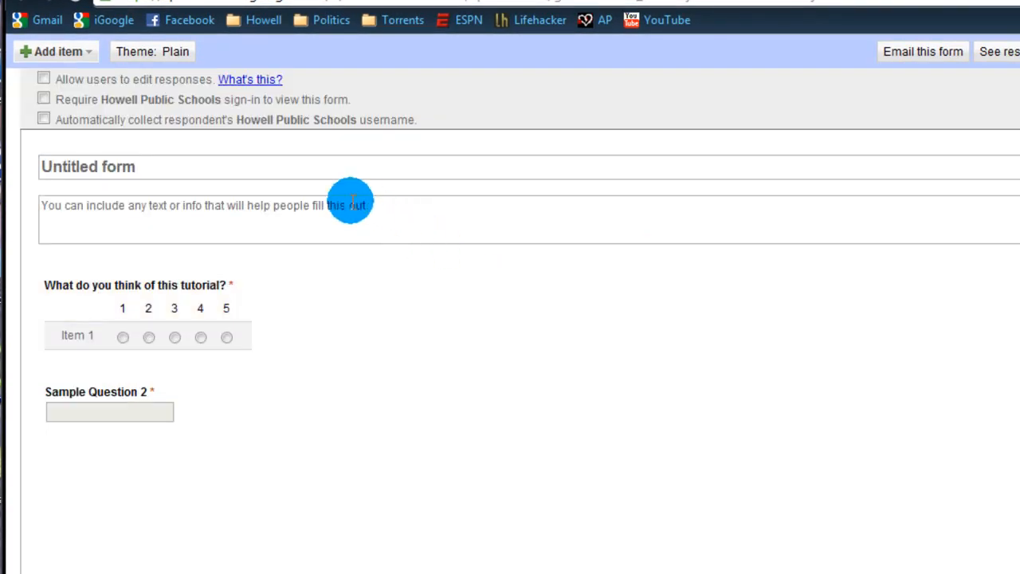
Title the form "Basic Form"
{"action": "left_click", "coordinate": [202, 171]}
{"action": "type", "text": "Basi "}
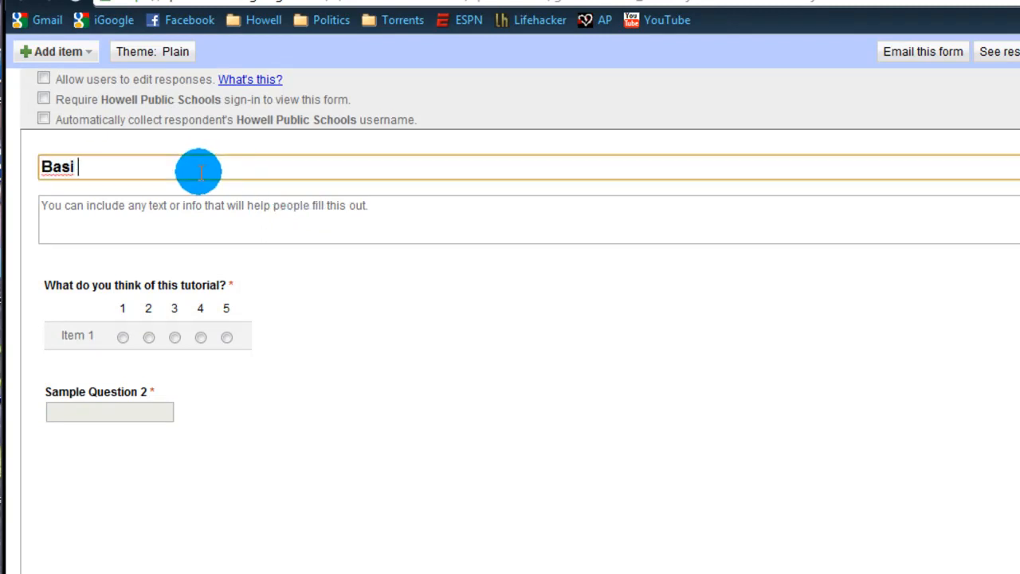
{"action": "type", "text": "c Form"}
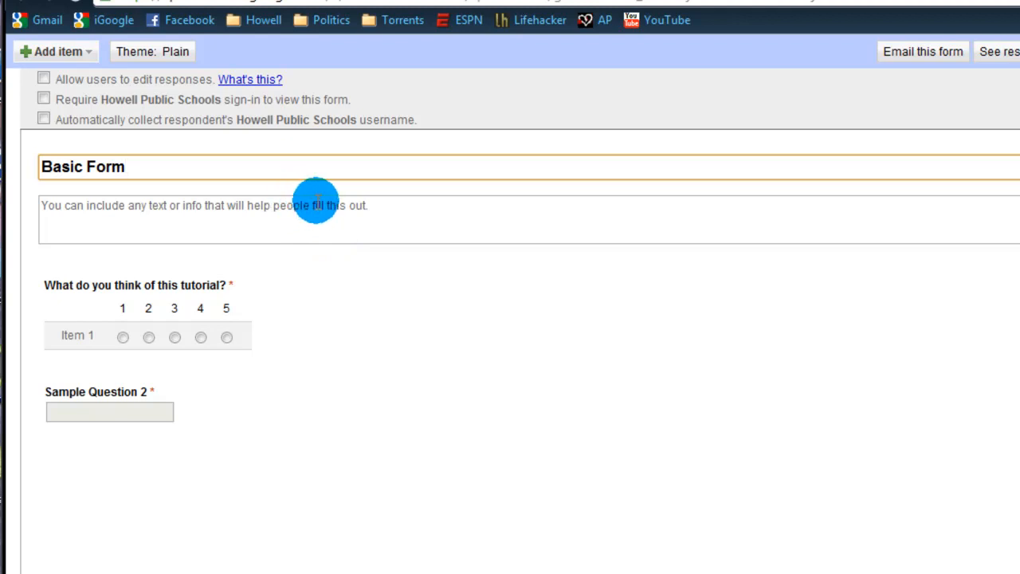
Browse the first two pages of available form themes and return to editing without choosing one
{"action": "left_click", "coordinate": [171, 57]}
{"action": "left_click", "coordinate": [171, 57]}
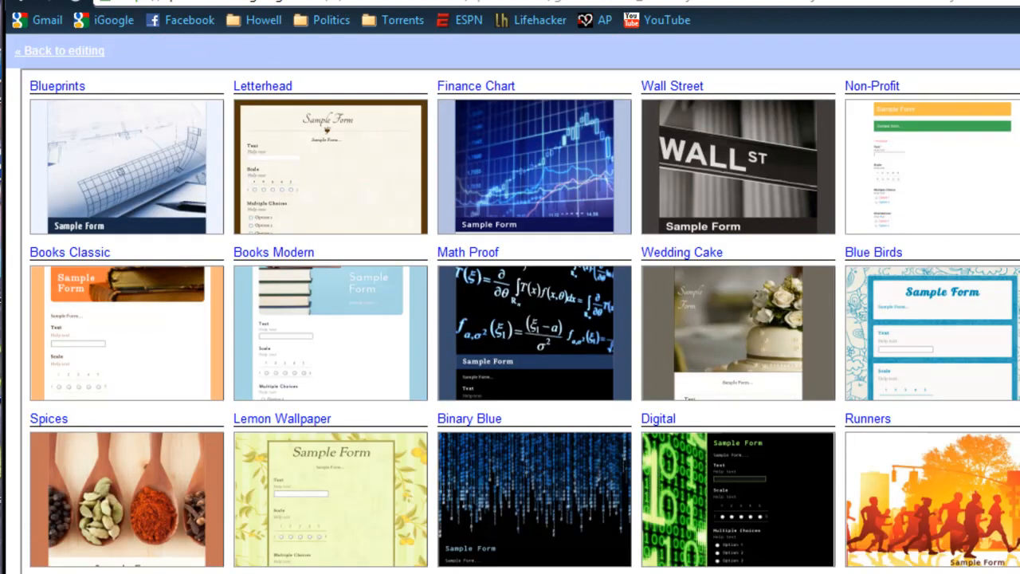
{"action": "scroll", "coordinate": [524, 322], "scroll_direction": "down", "scroll_amount": 3}
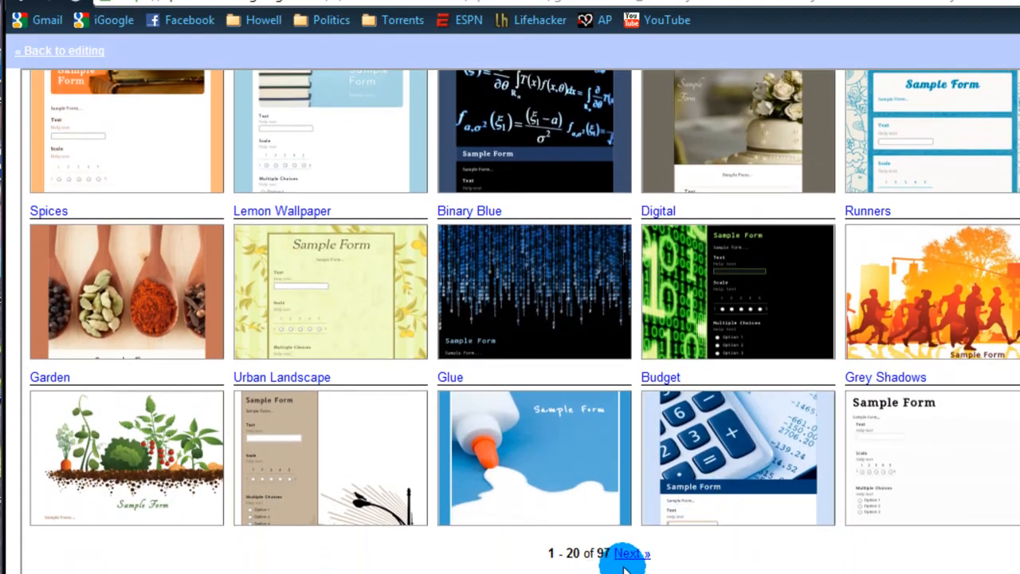
{"action": "left_click", "coordinate": [628, 554]}
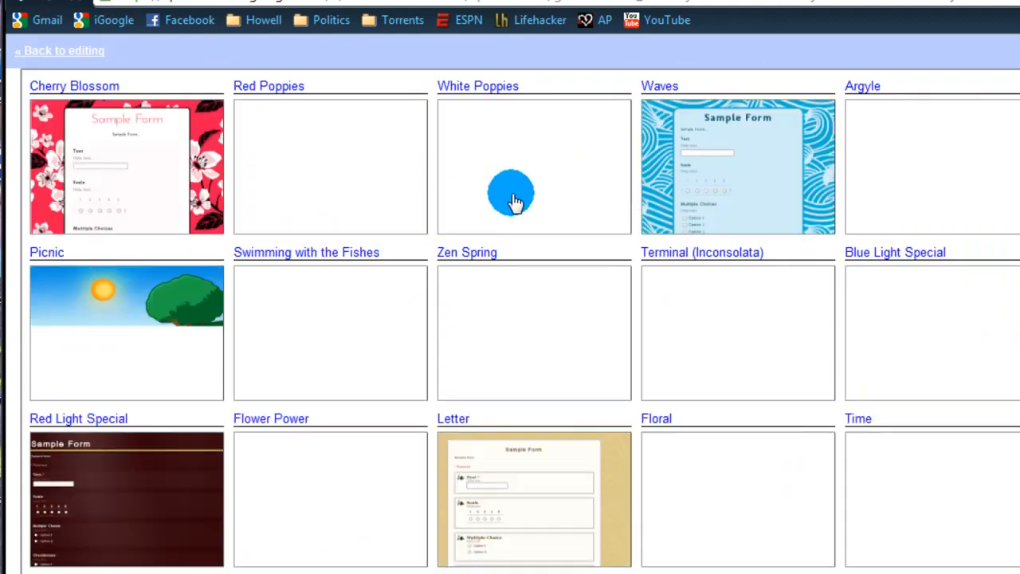
{"action": "scroll", "coordinate": [524, 321], "scroll_direction": "down", "scroll_amount": 3}
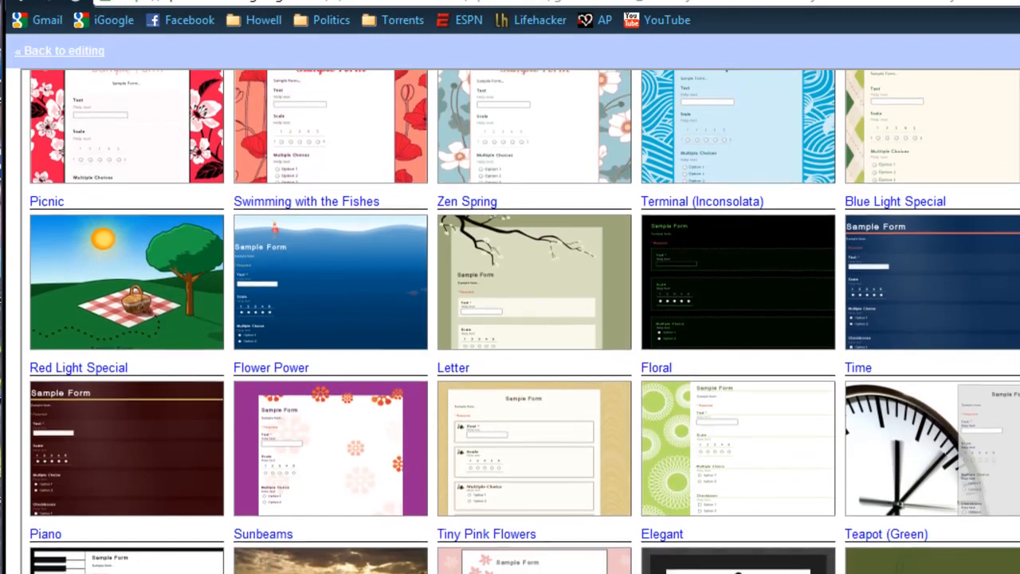
{"action": "scroll", "coordinate": [525, 321], "scroll_direction": "up", "scroll_amount": 2}
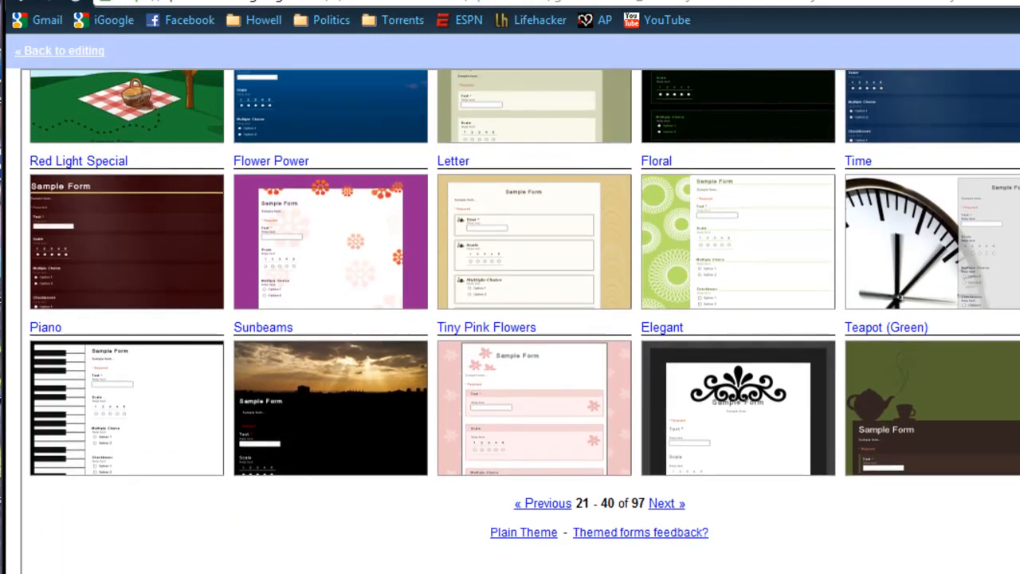
{"action": "scroll", "coordinate": [524, 321], "scroll_direction": "up", "scroll_amount": 2}
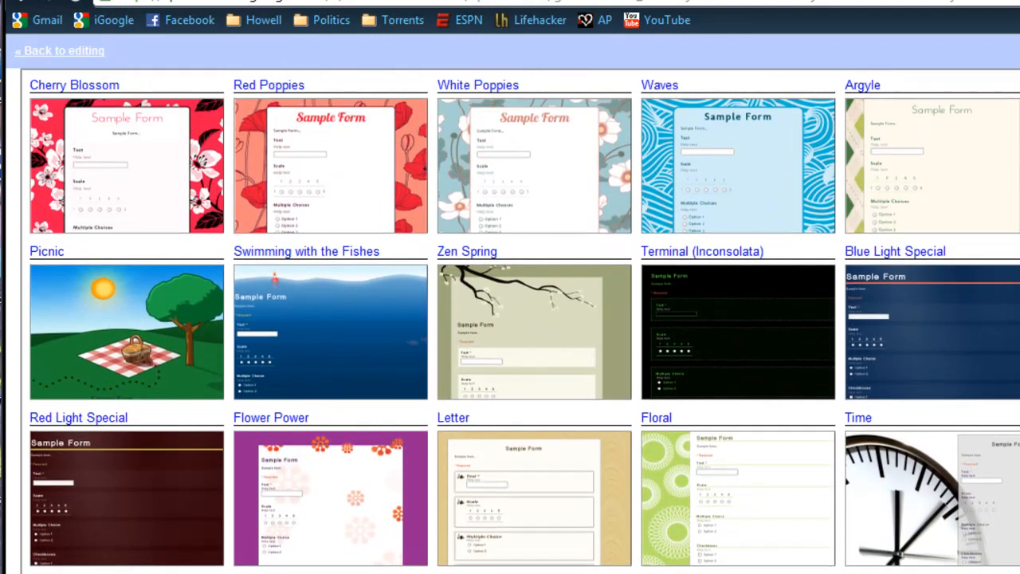
{"action": "left_click", "coordinate": [80, 51]}
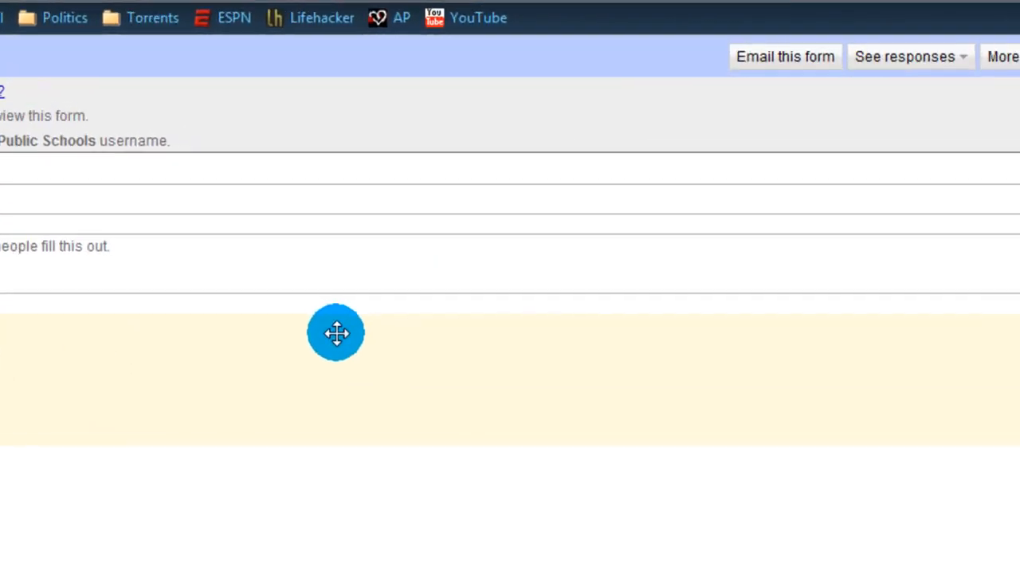
Open the options for emailing the form to others and cancel without sending it
{"action": "left_click", "coordinate": [618, 73]}
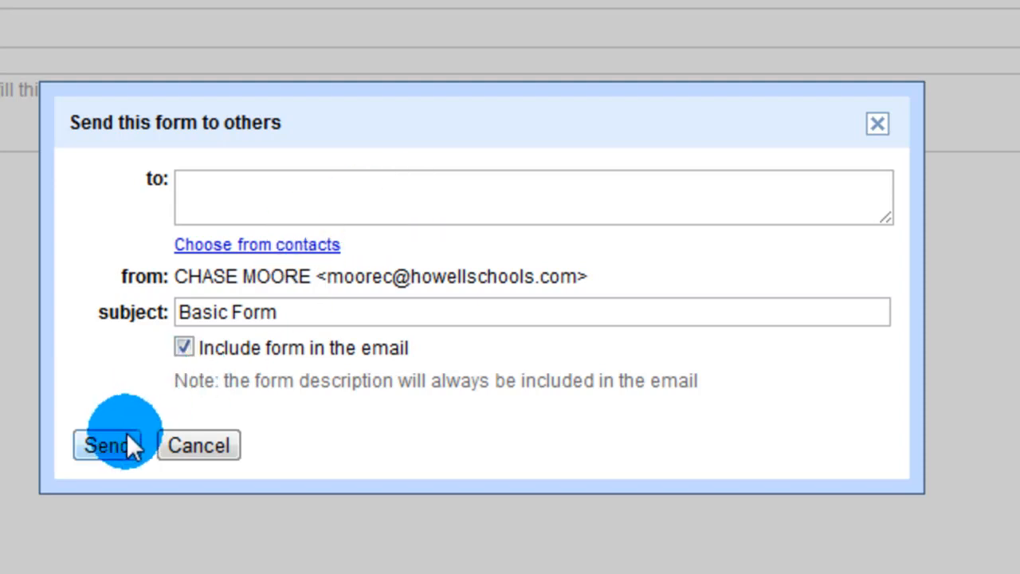
{"action": "left_click", "coordinate": [217, 446]}
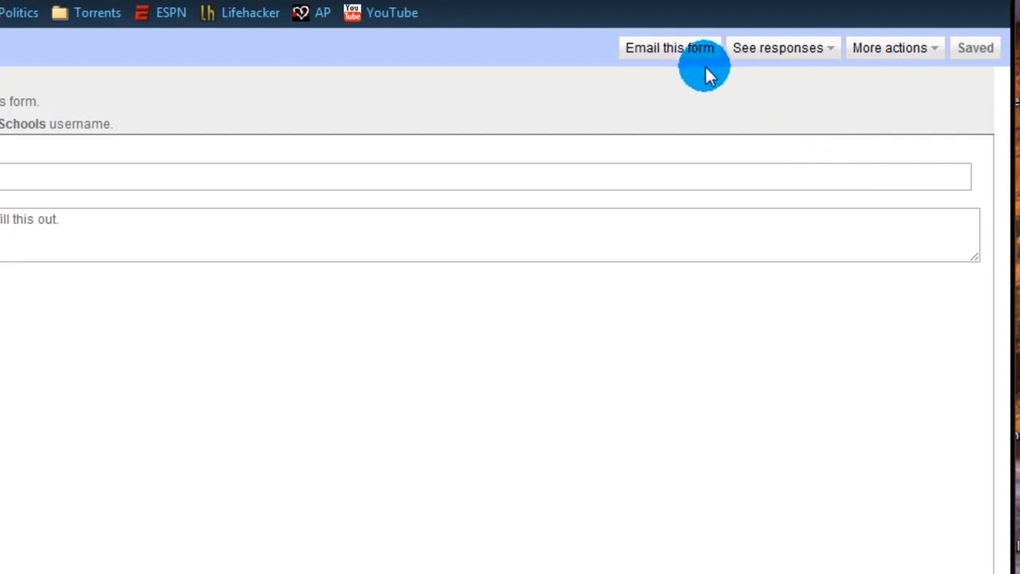
View the summary of the form's responses, look through its charts and return to editing the form
{"action": "left_click", "coordinate": [833, 57]}
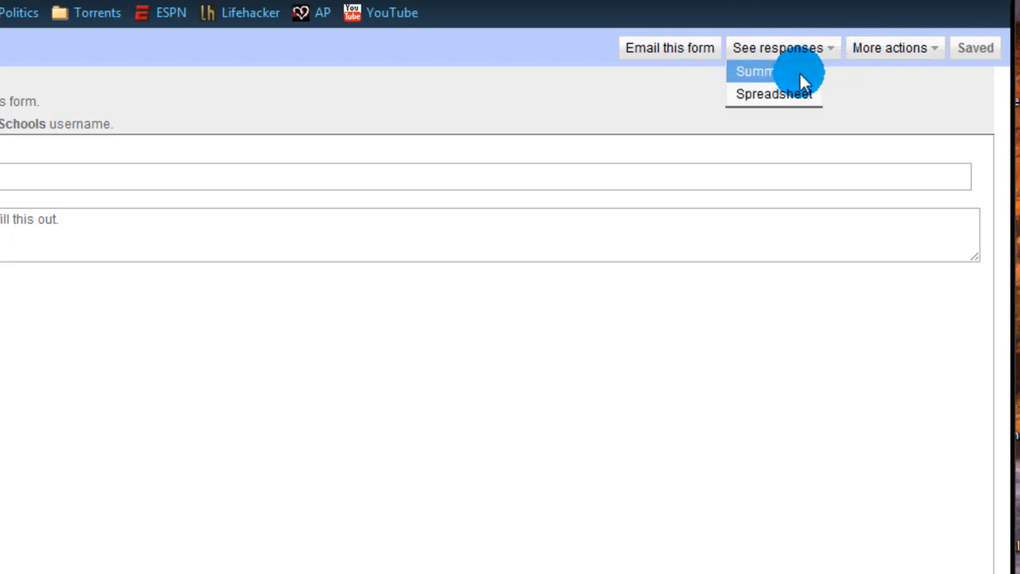
{"action": "left_click", "coordinate": [800, 73]}
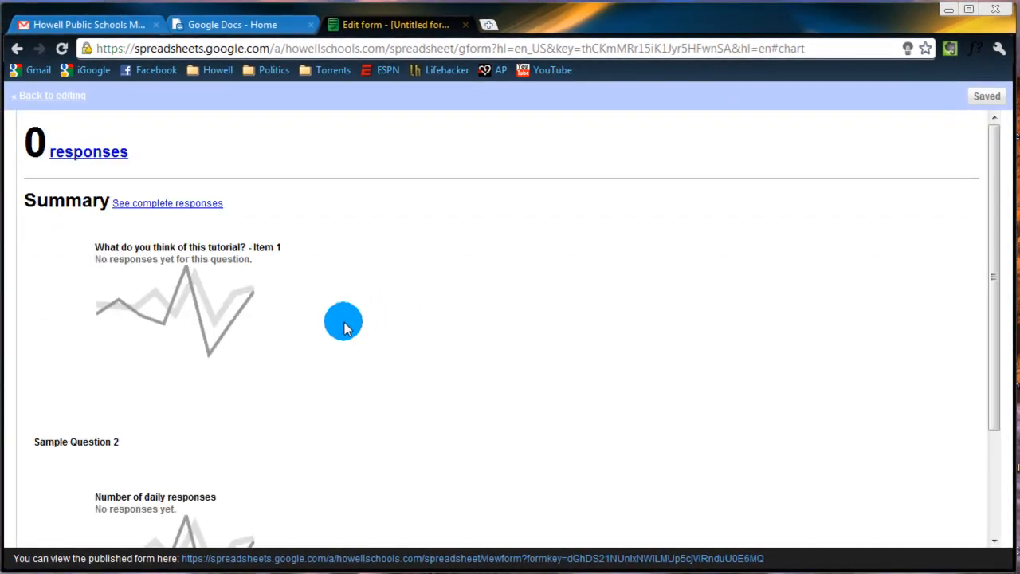
{"action": "scroll", "coordinate": [326, 368], "scroll_direction": "down", "scroll_amount": 2}
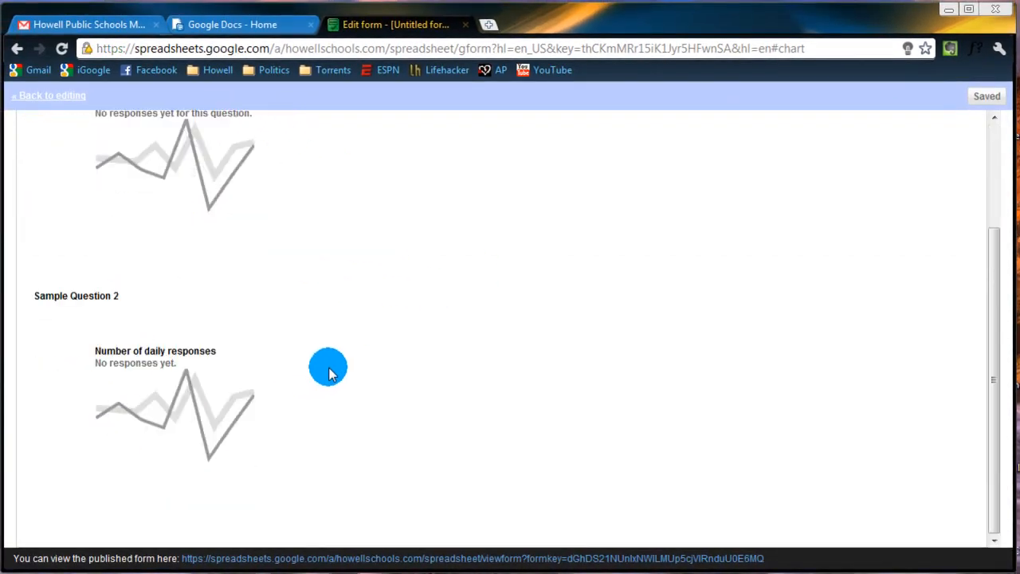
{"action": "scroll", "coordinate": [335, 361], "scroll_direction": "up", "scroll_amount": 2}
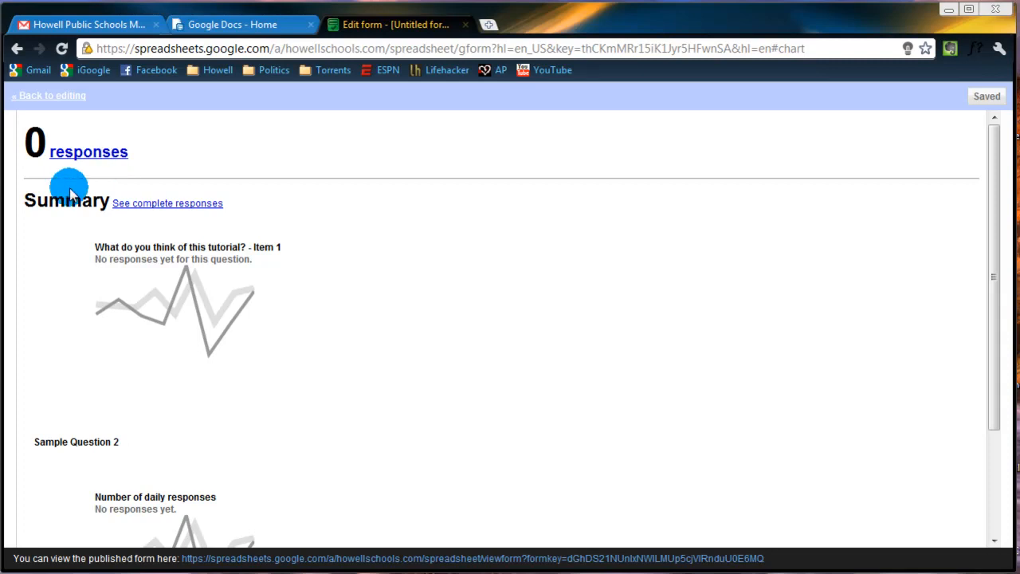
{"action": "left_click", "coordinate": [57, 96]}
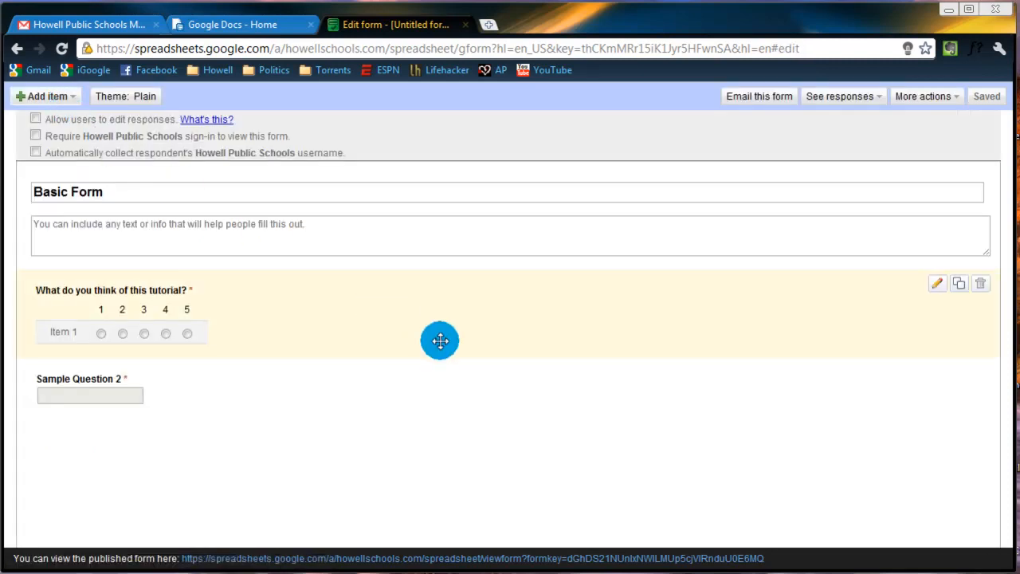